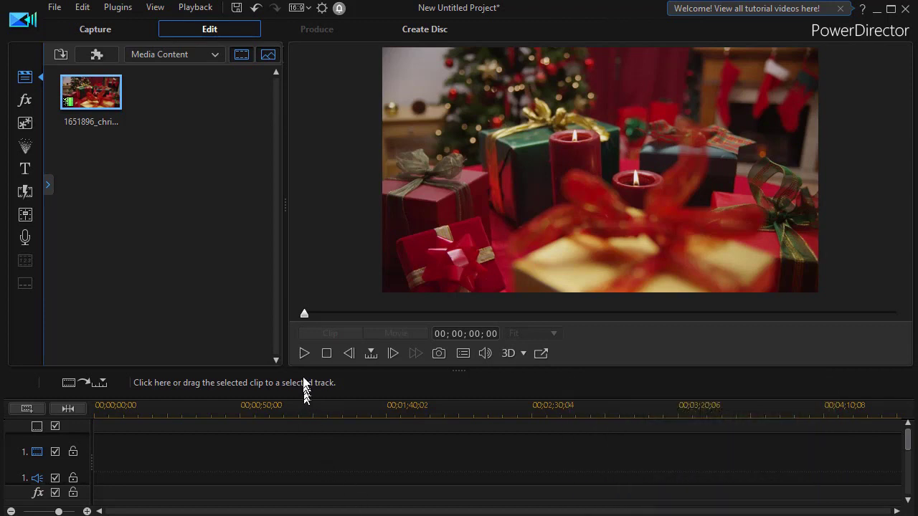
Play the imported Christmas gifts clip in the preview window.
click(304, 353)
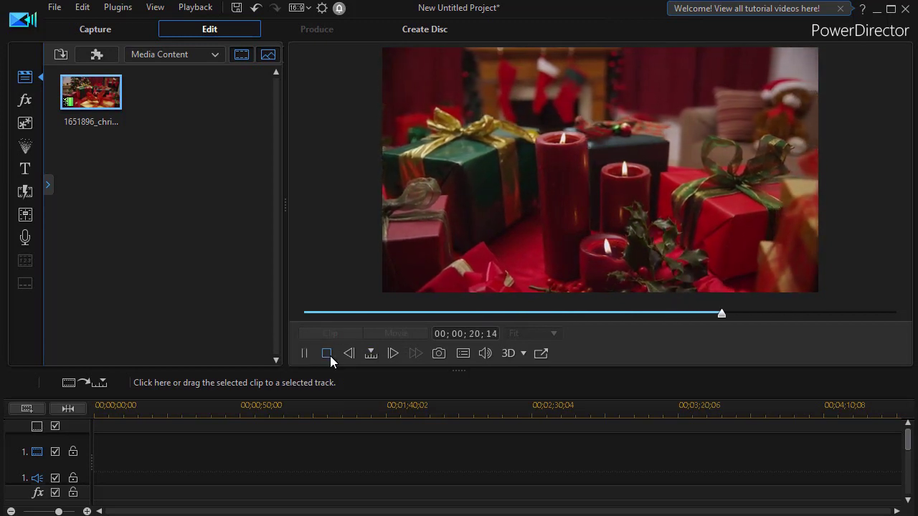
Stop the preview and place the Christmas clip at the start of video track 1.
click(326, 353)
drag(84, 96, 115, 463)
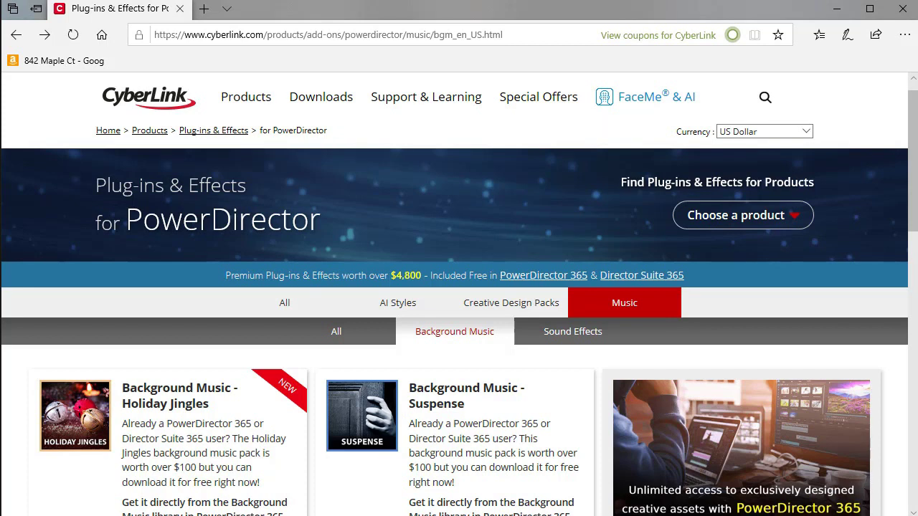
Step through the All, AI Styles and Creative Design Packs categories to Music's Background Music listings.
click(279, 310)
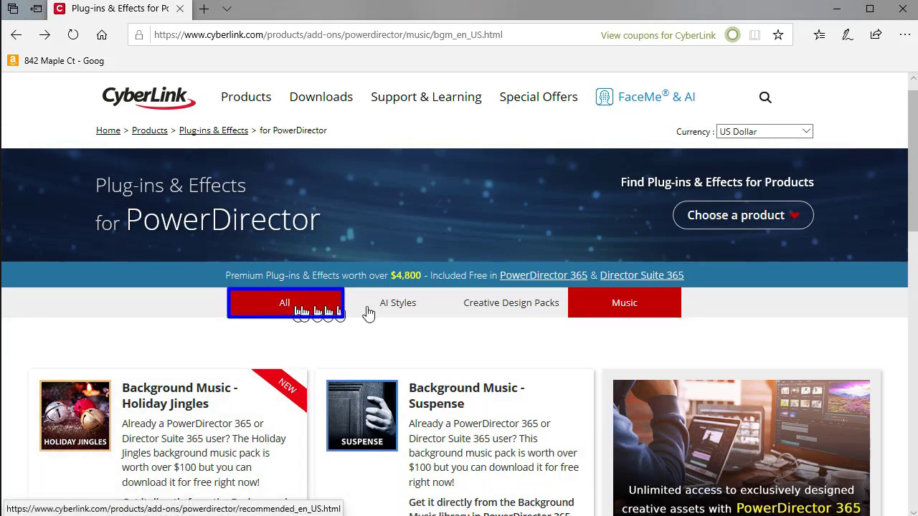
click(409, 310)
click(513, 312)
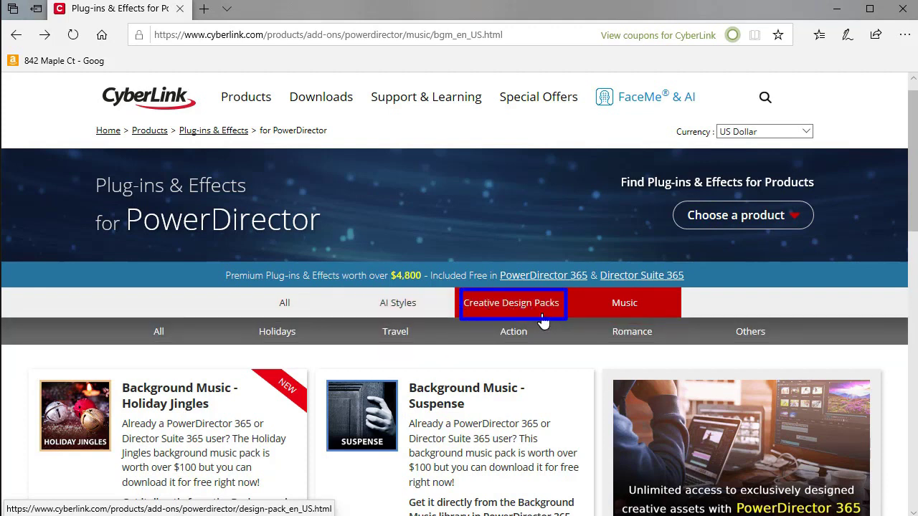
click(636, 315)
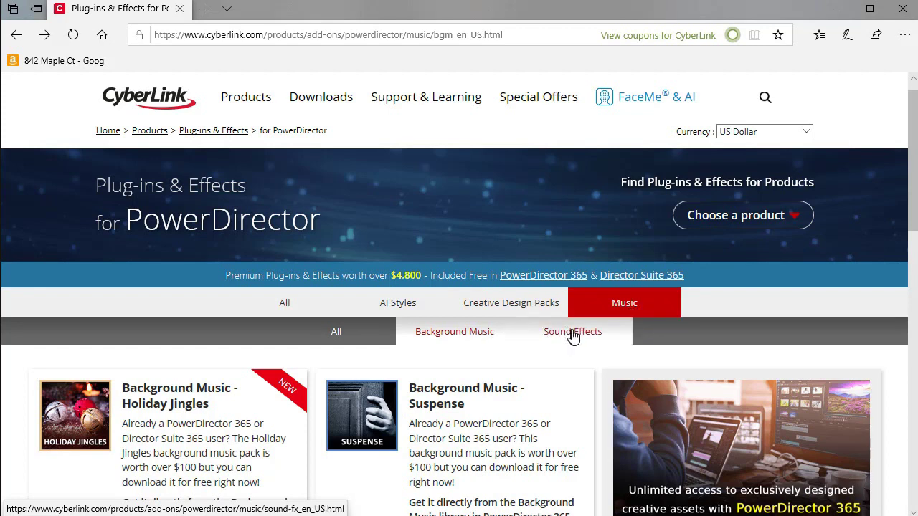
click(678, 315)
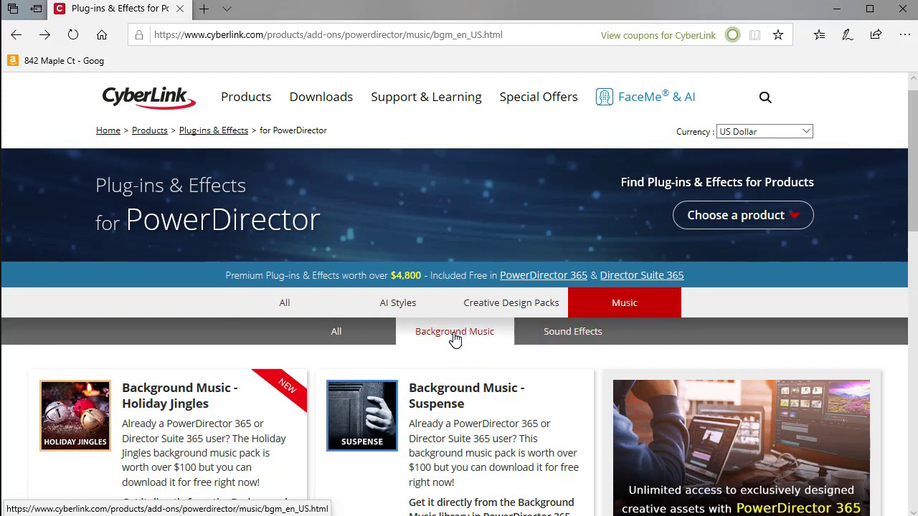
mouse_move(511, 304)
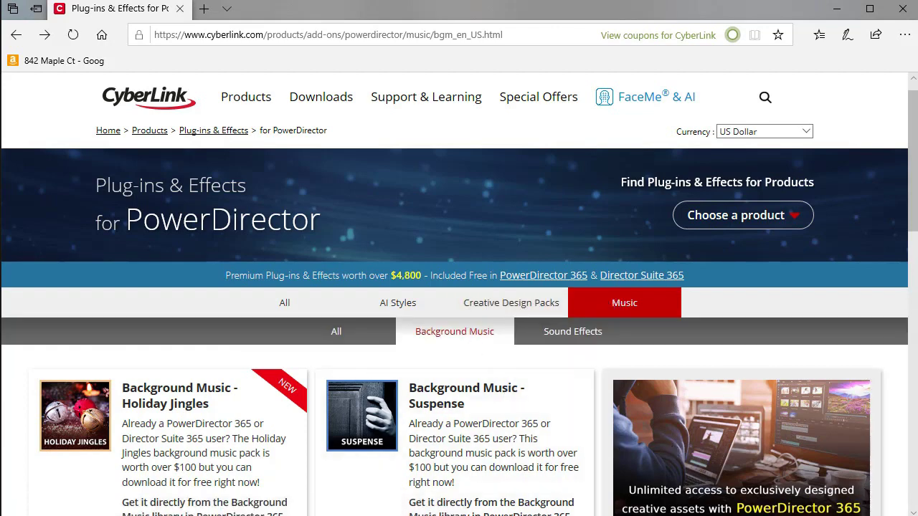
scroll(916, 192, down, 5)
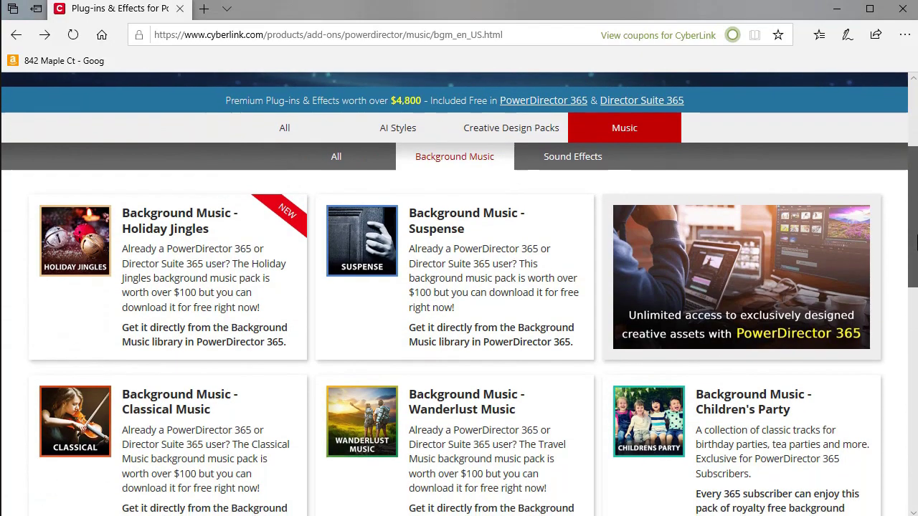
scroll(916, 193, down, 5)
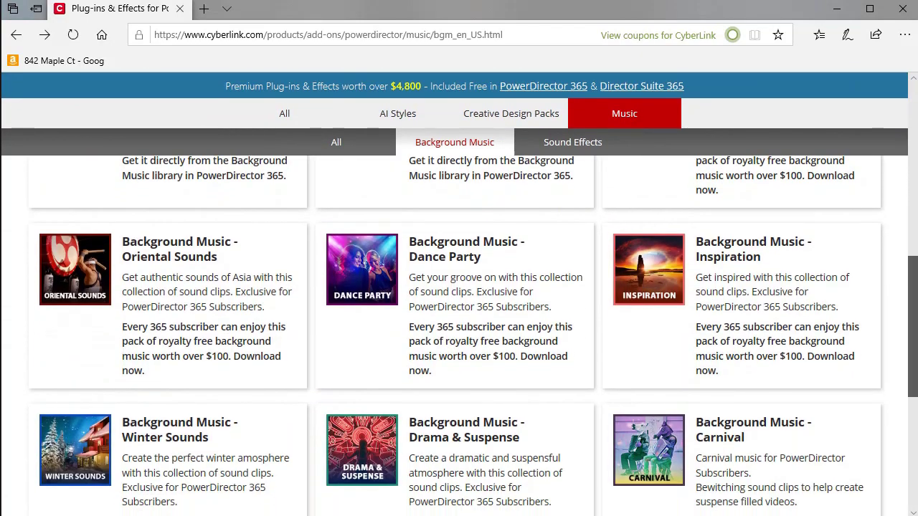
scroll(474, 333, down, 1)
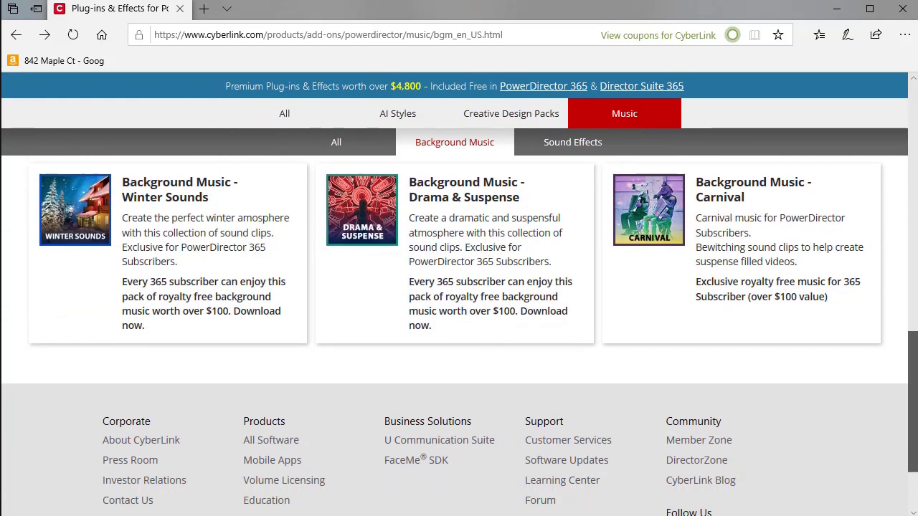
scroll(473, 332, up, 2)
scroll(459, 335, up, 6)
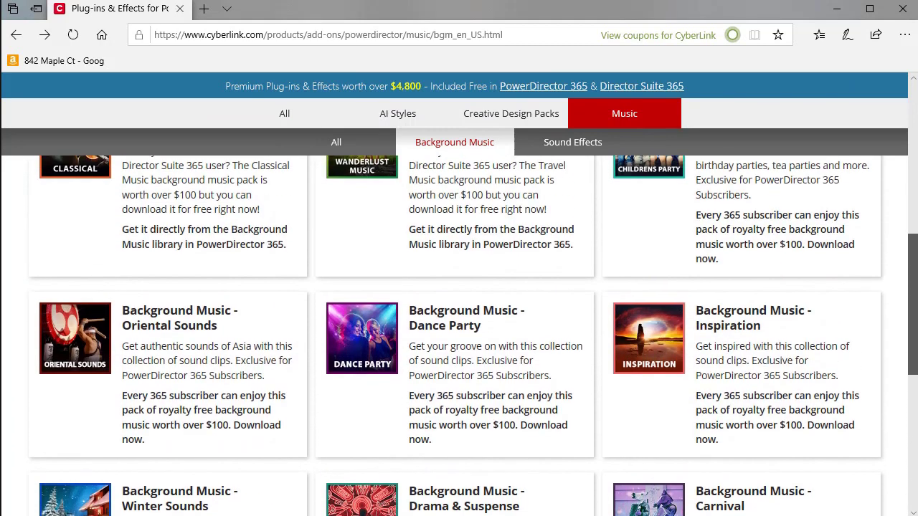
scroll(459, 335, up, 2)
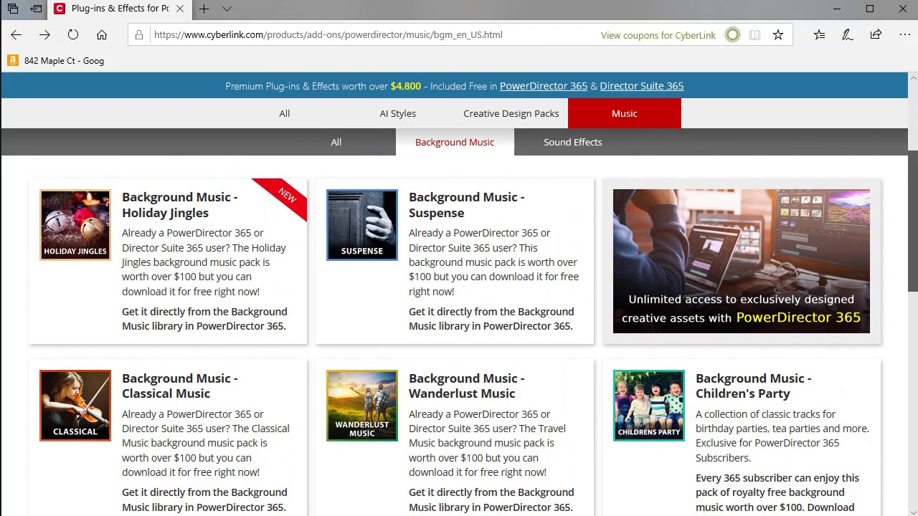
scroll(916, 230, up, 1)
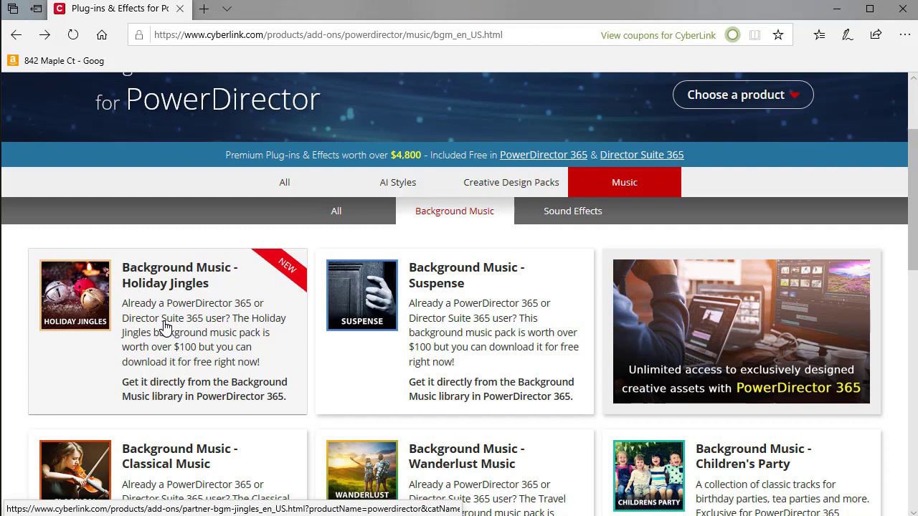
click(166, 327)
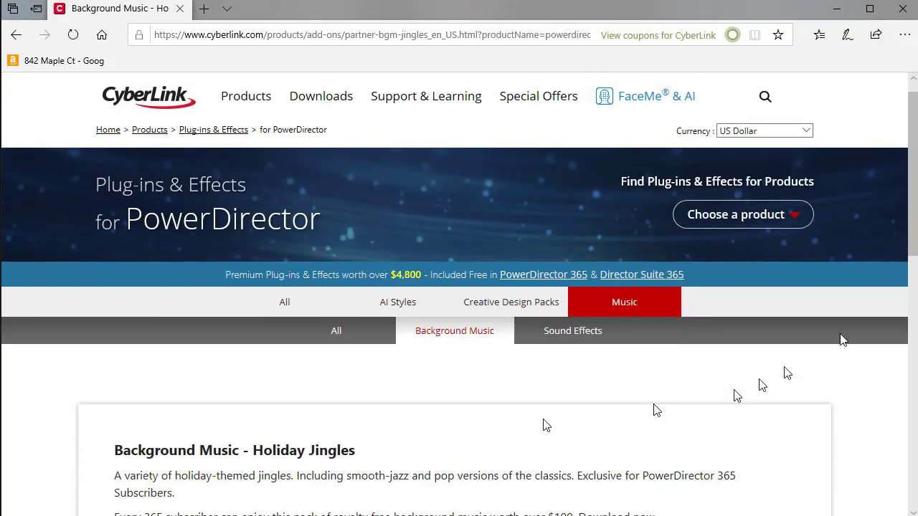
Scroll down the Holiday Jingles page to its track player list.
scroll(910, 254, down, 2)
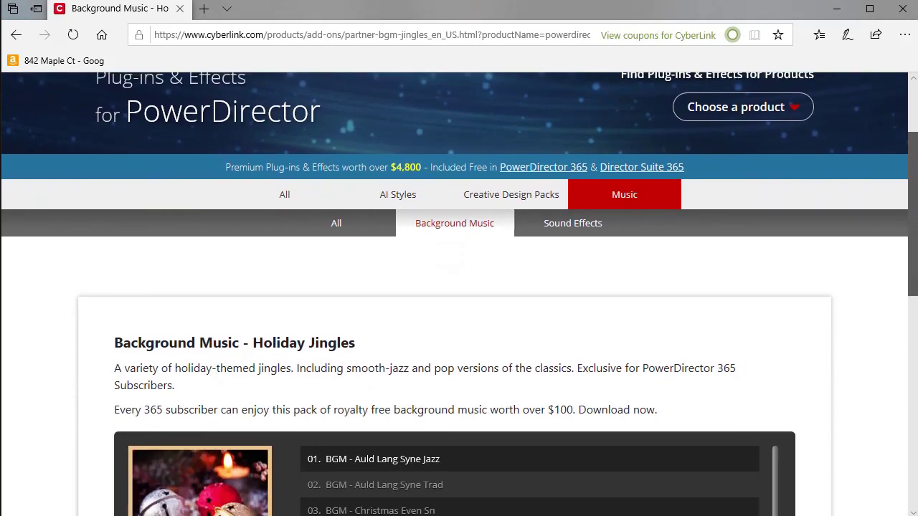
scroll(353, 394, down, 3)
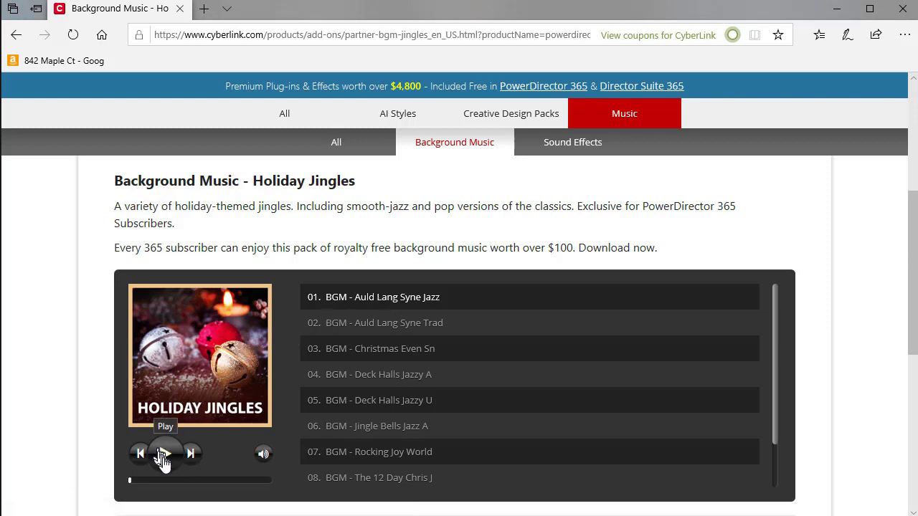
Preview the first track, Deck Halls Jazzy A and Jingle Bells Jazz A, then pause and scroll the playlist.
click(166, 454)
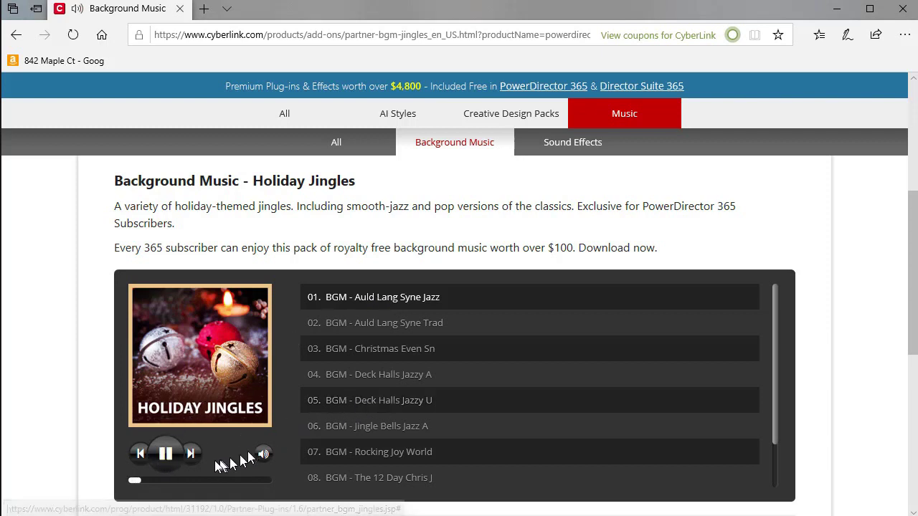
click(166, 459)
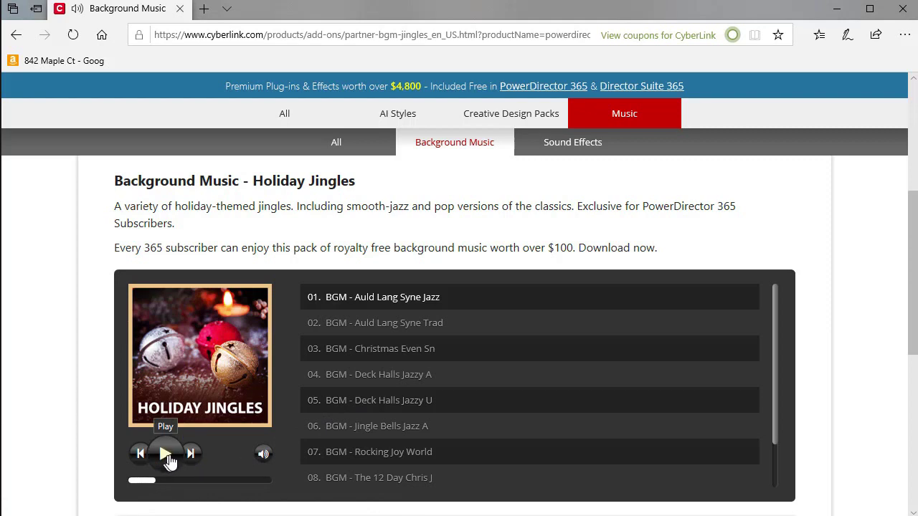
click(431, 378)
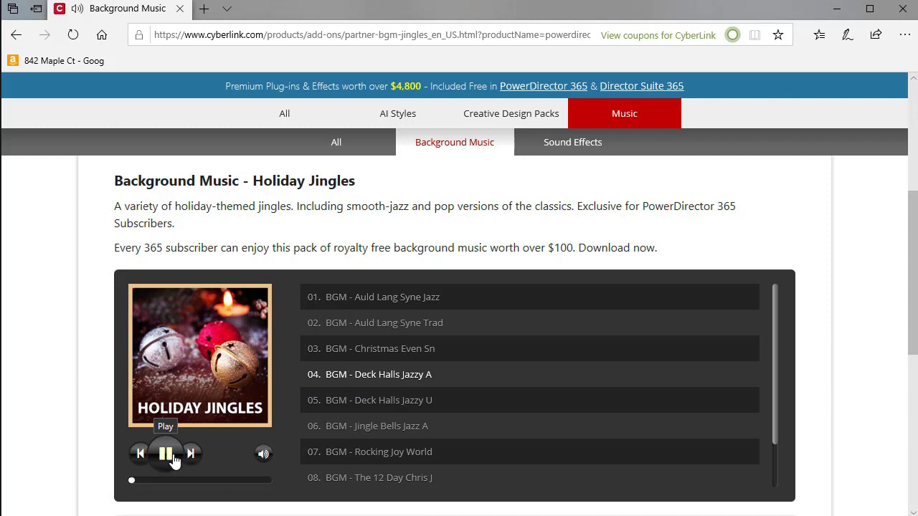
click(403, 432)
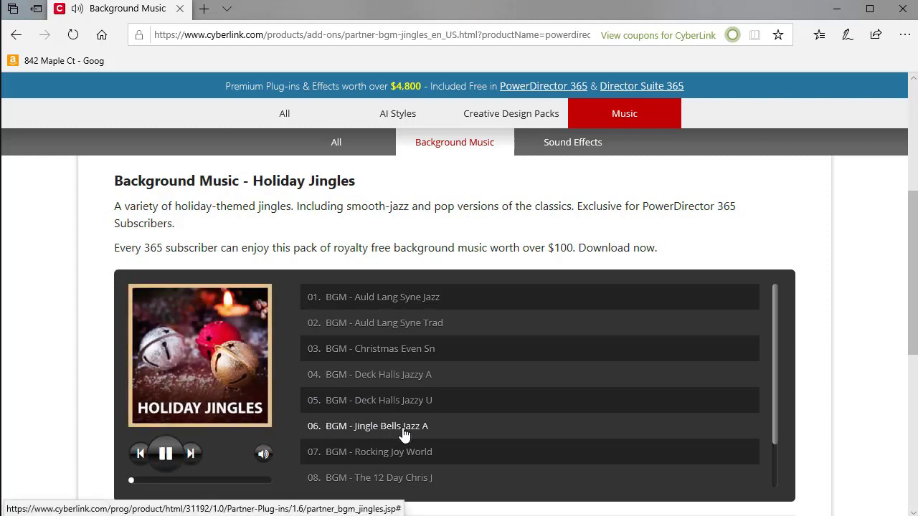
click(167, 456)
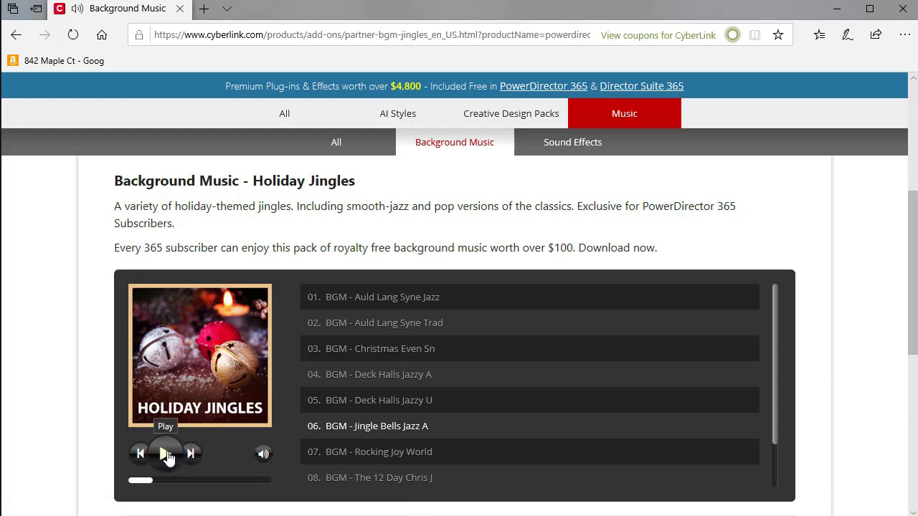
drag(773, 408, 775, 464)
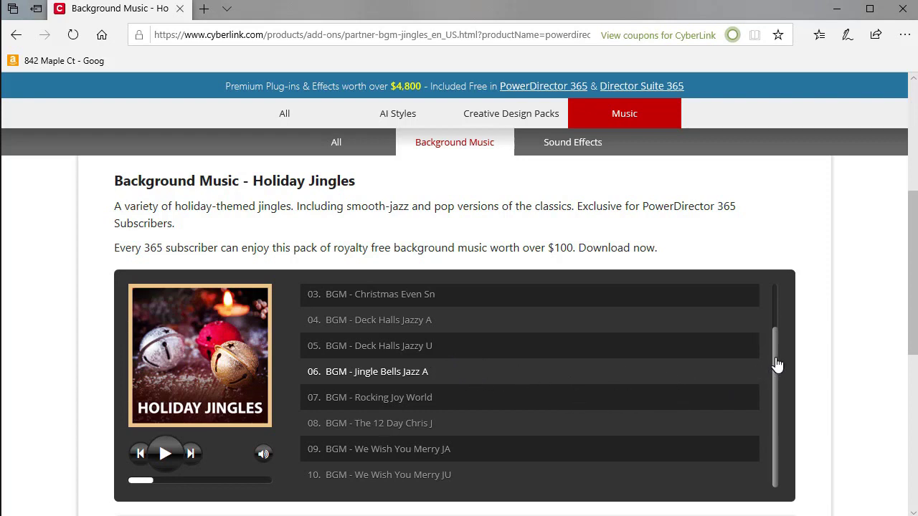
drag(777, 364, 776, 324)
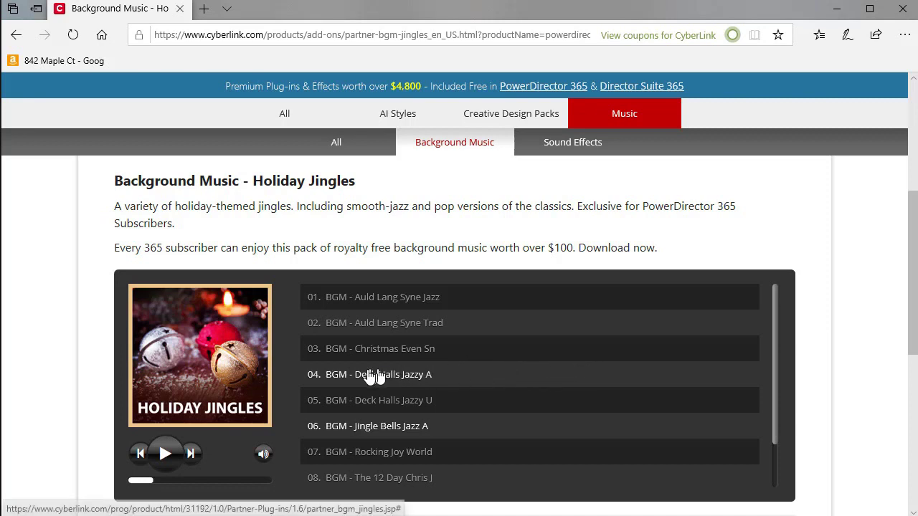
scroll(779, 391, down, 2)
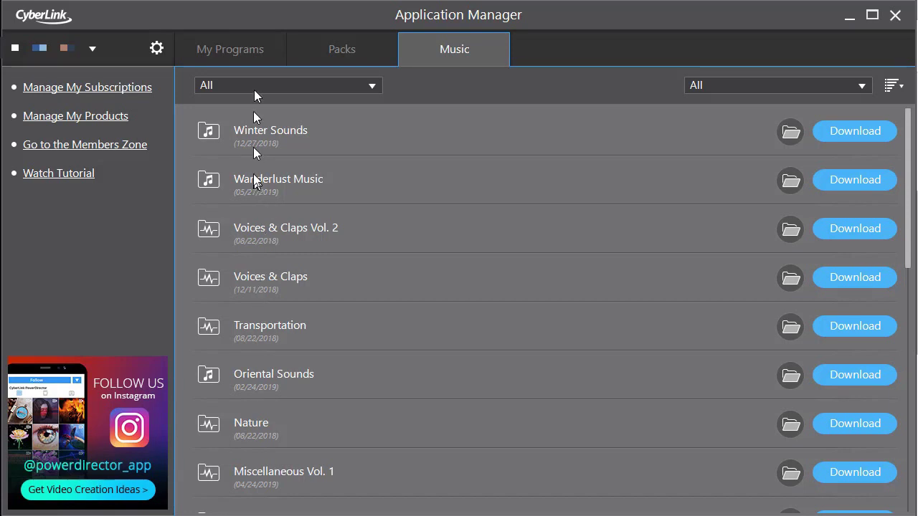
Go through My Programs and Packs to the Music tab of downloadable packs.
click(230, 48)
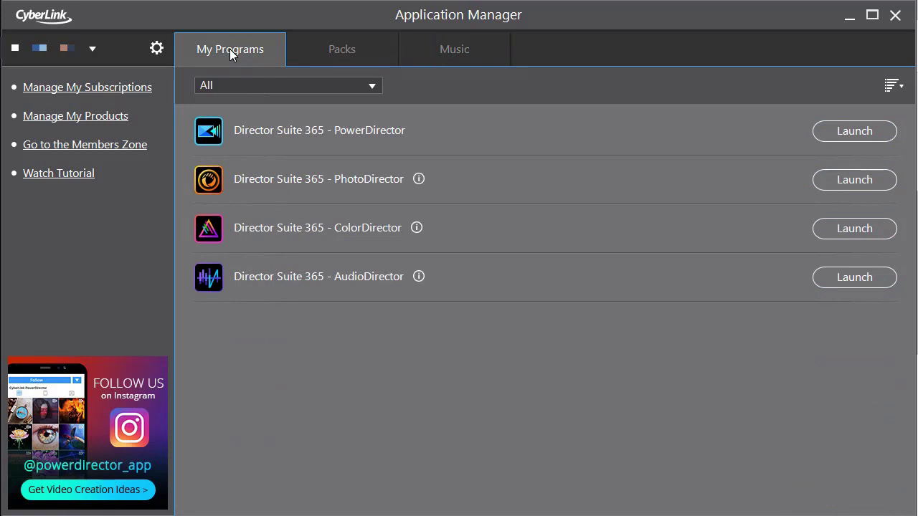
click(340, 51)
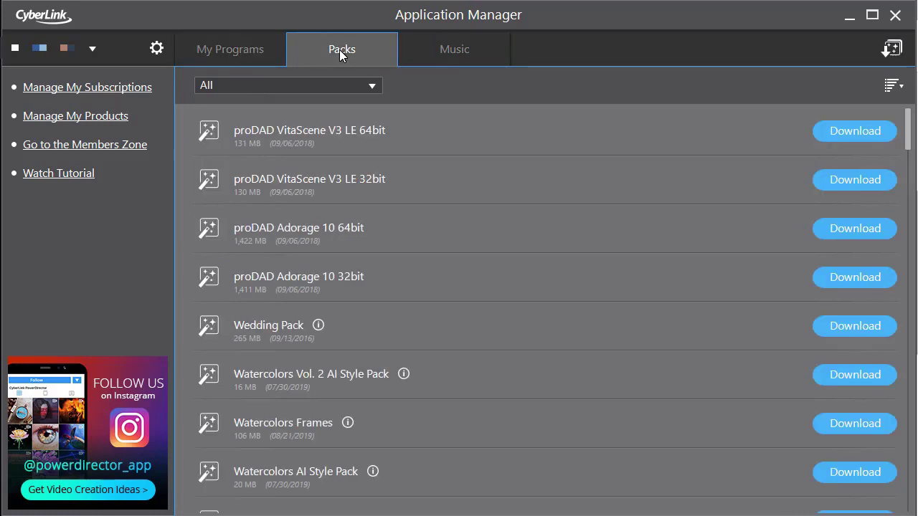
click(452, 50)
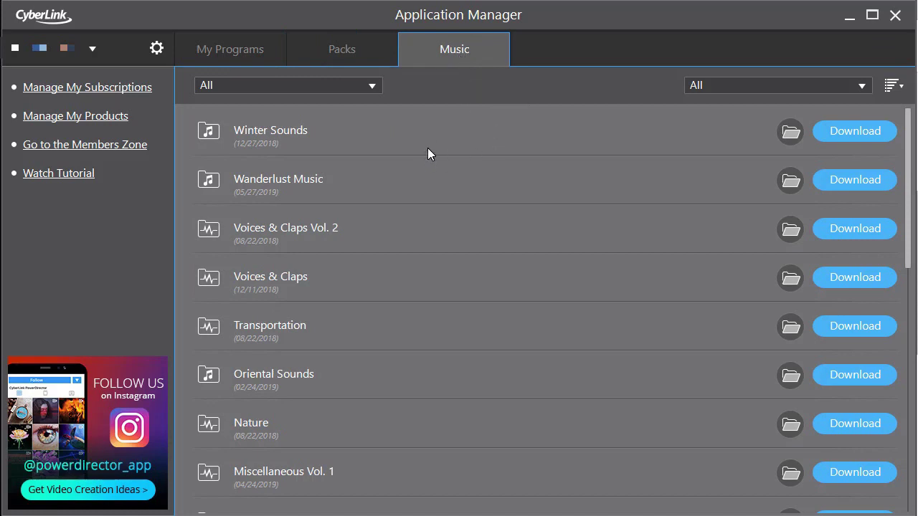
click(373, 87)
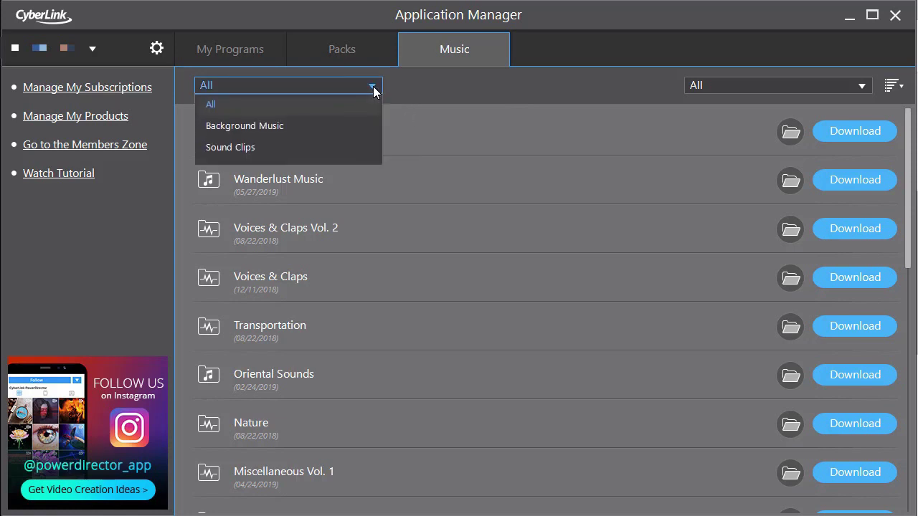
Filter the Music list to Background Music, sort it by date, and open the Suspense pack's tracks.
click(362, 129)
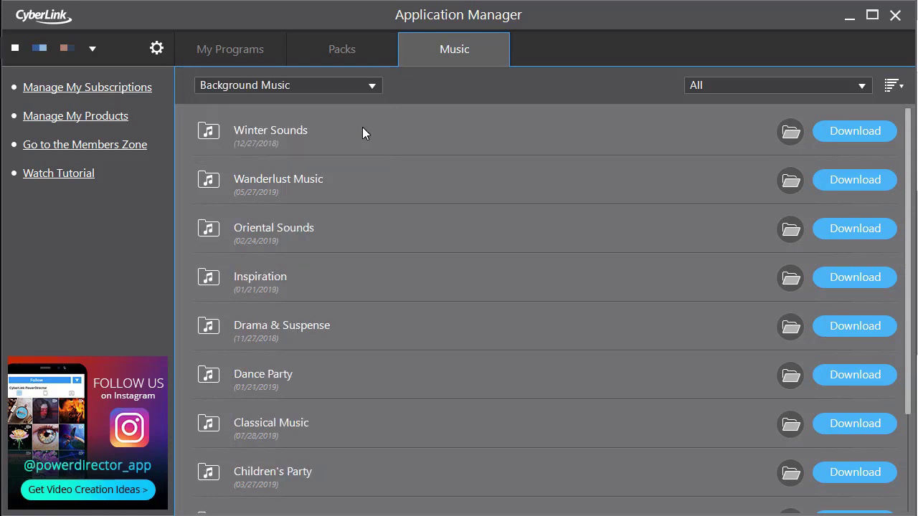
click(892, 87)
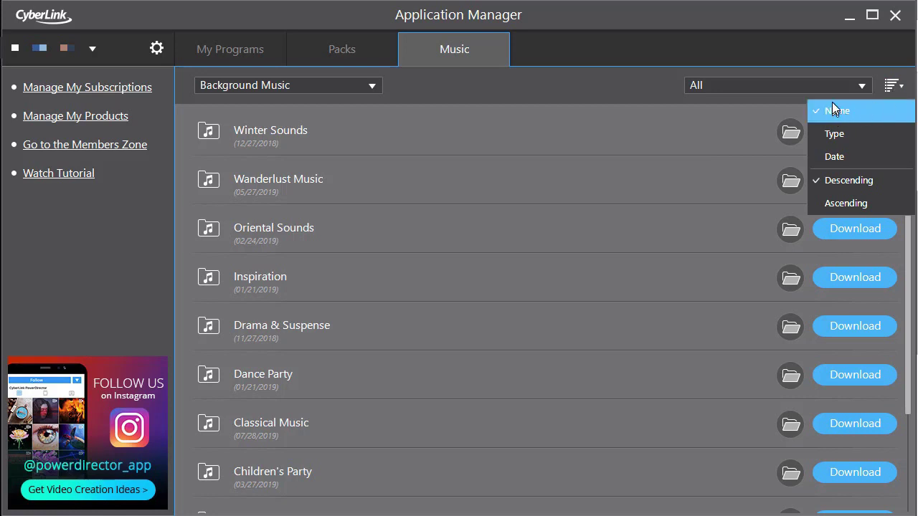
click(850, 156)
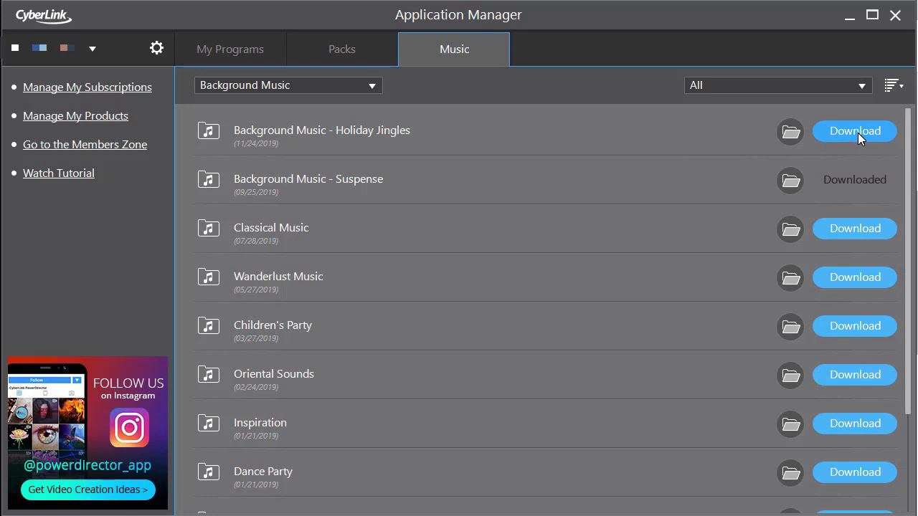
click(792, 184)
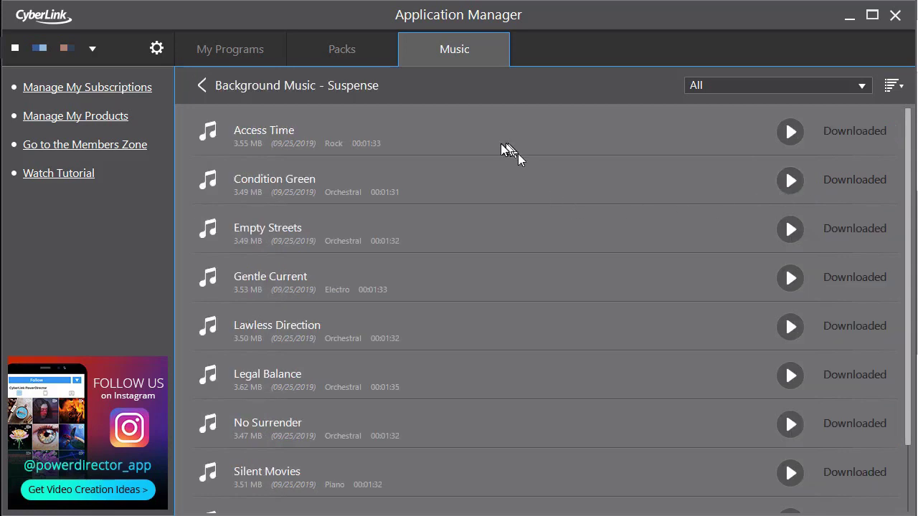
scroll(431, 378, down, 1)
scroll(443, 379, down, 2)
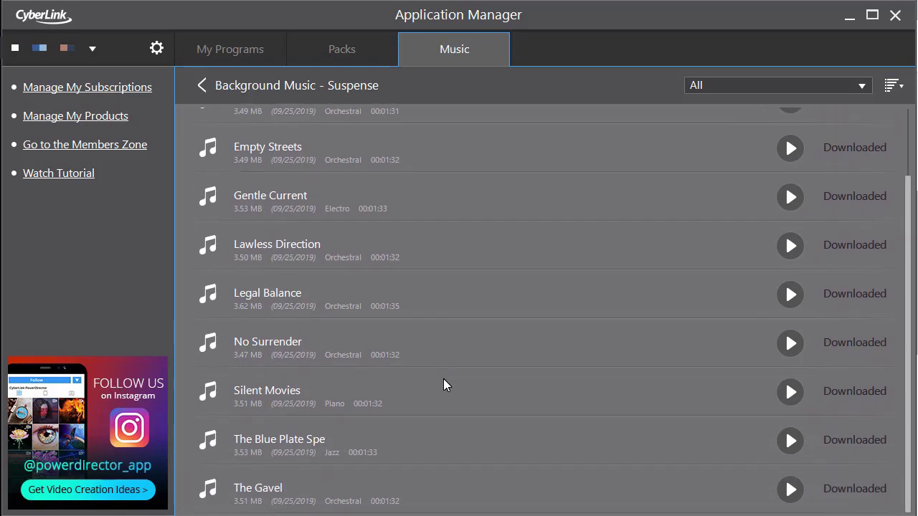
scroll(442, 378, up, 3)
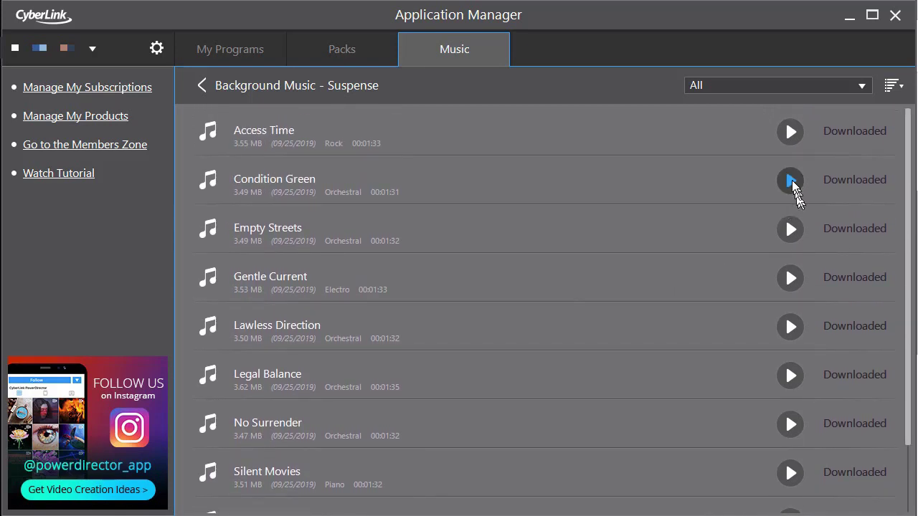
click(791, 182)
click(791, 181)
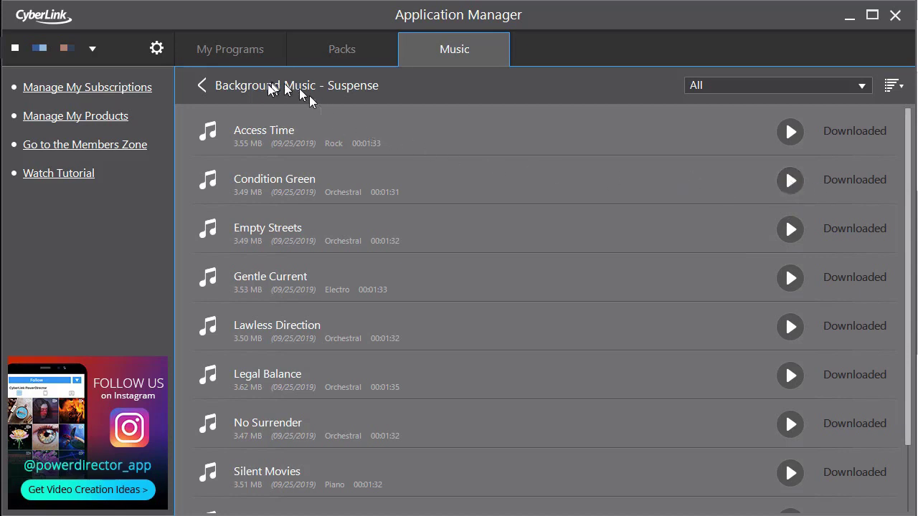
click(205, 91)
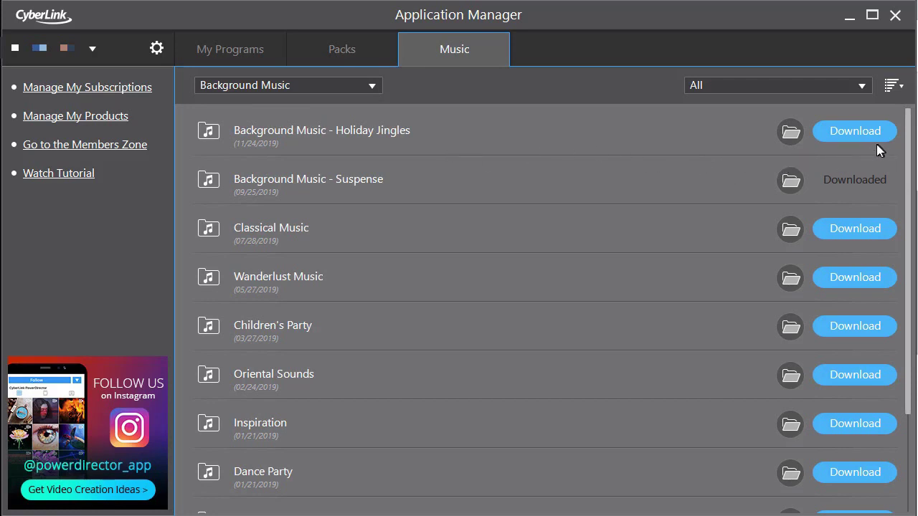
click(853, 129)
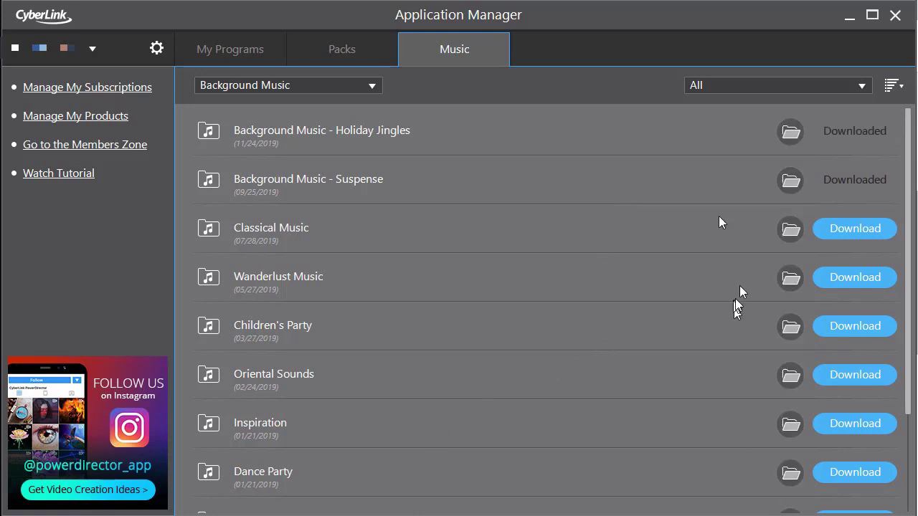
Open the Holiday Jingles pack's track list to see its downloaded tracks.
click(791, 135)
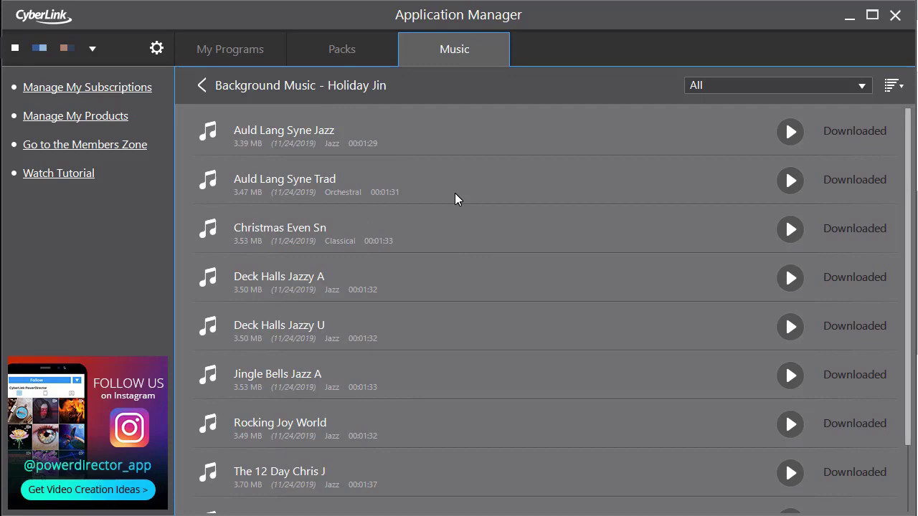
Close Application Manager and the browser to return to PowerDirector's media library.
click(894, 17)
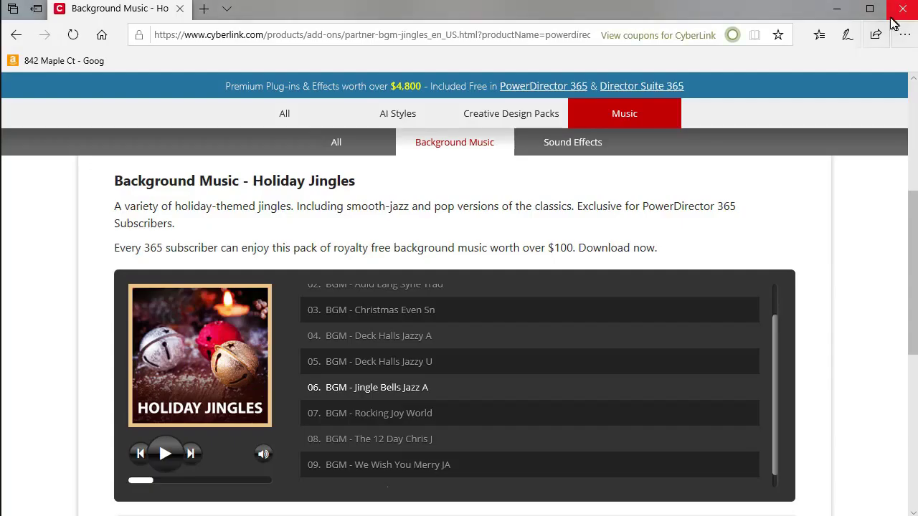
click(902, 10)
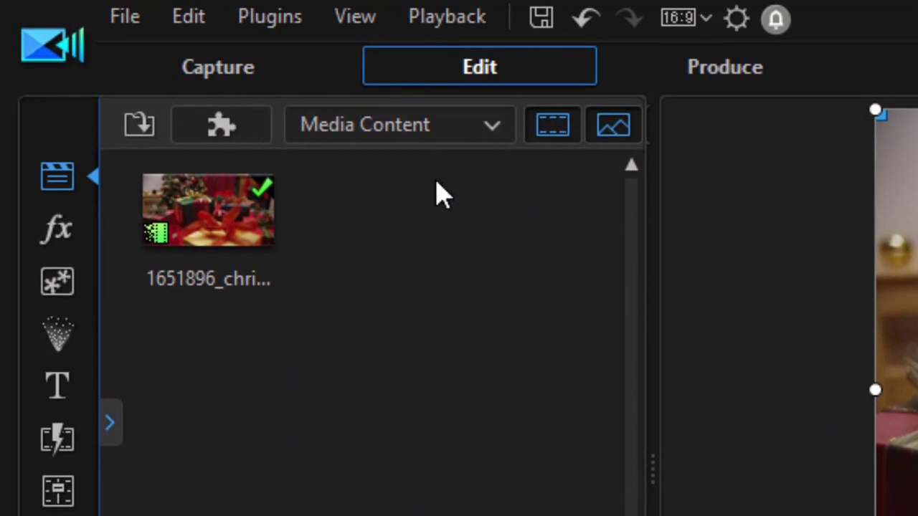
click(505, 140)
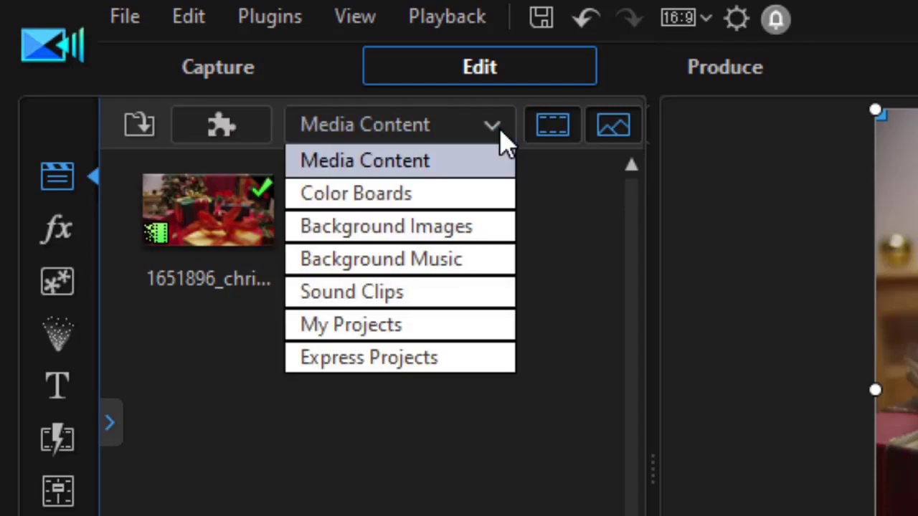
Switch the library to Background Music and widen it to reveal size, date and download columns.
click(434, 258)
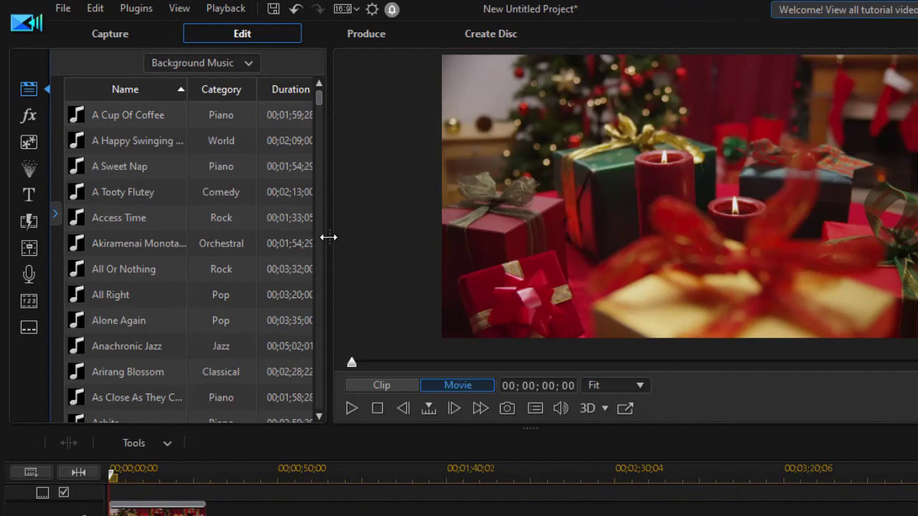
drag(329, 237, 686, 309)
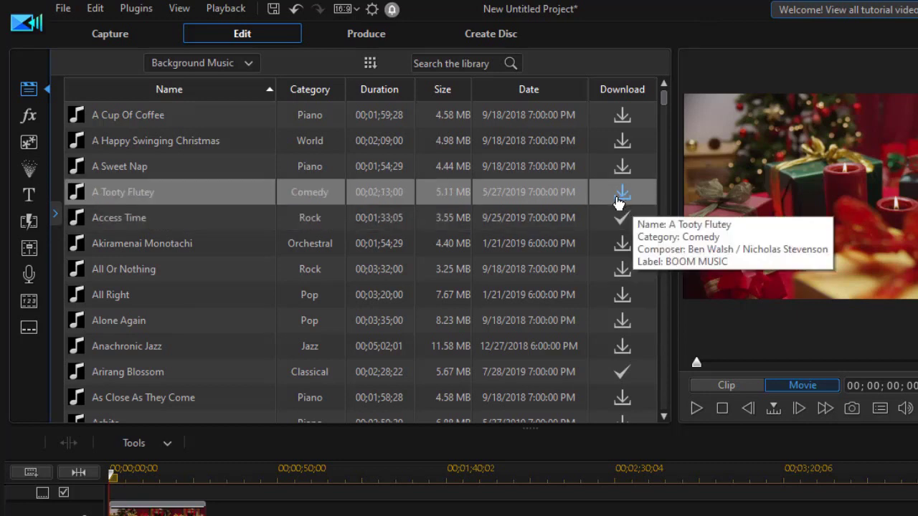
click(621, 202)
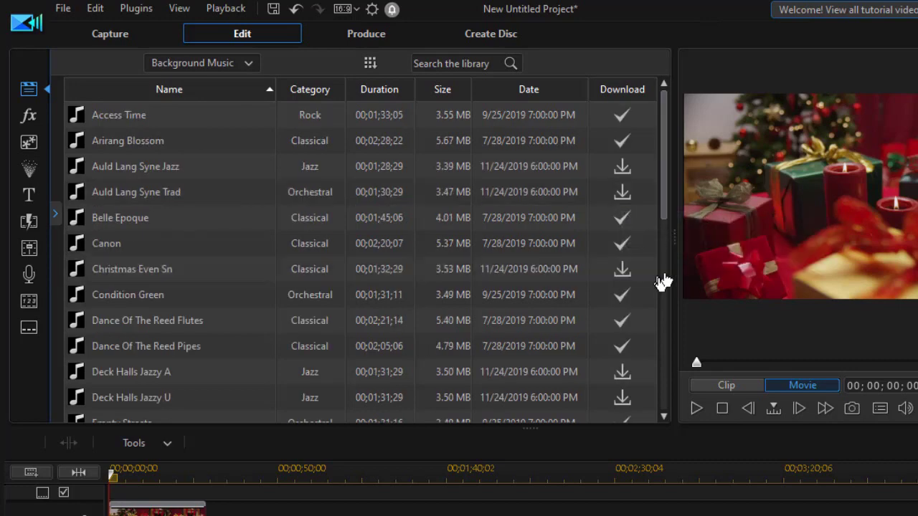
Sort the Background Music list by Date and scroll down to the 11/24/2019 Holiday Jingles tracks.
drag(664, 207, 643, 420)
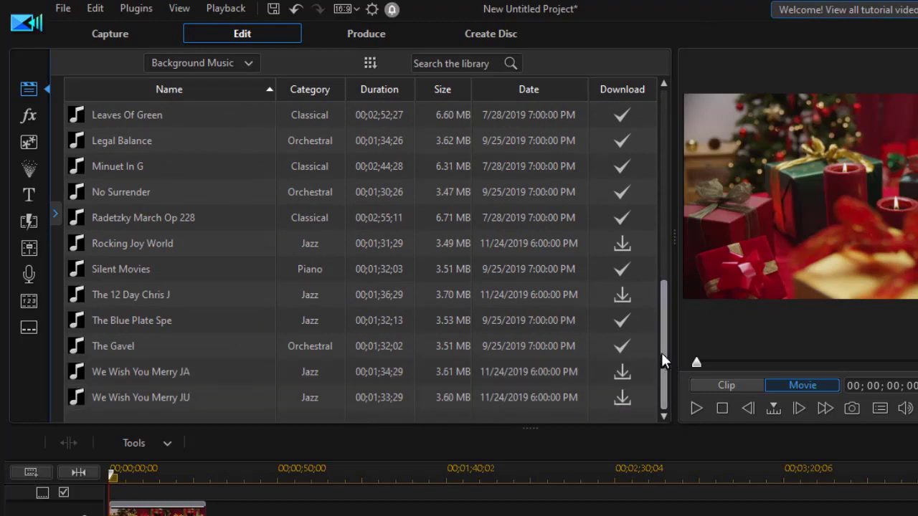
drag(661, 353, 664, 350)
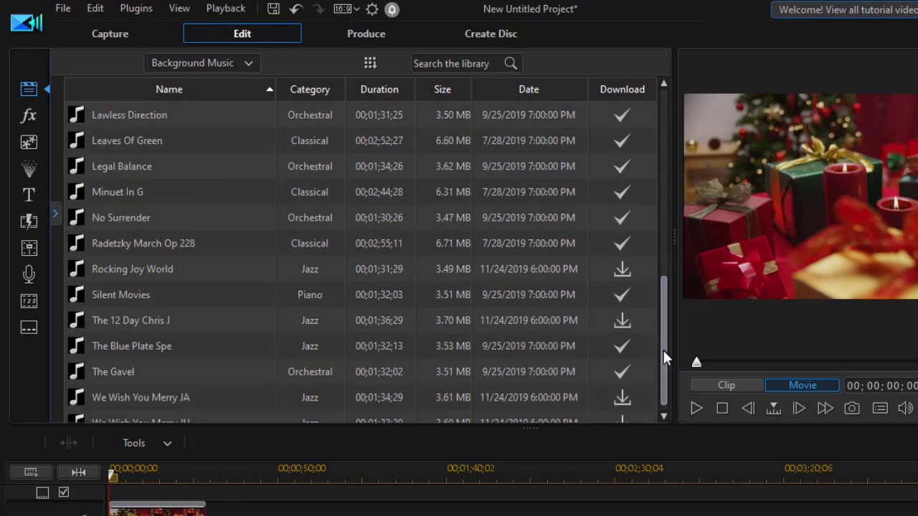
click(527, 92)
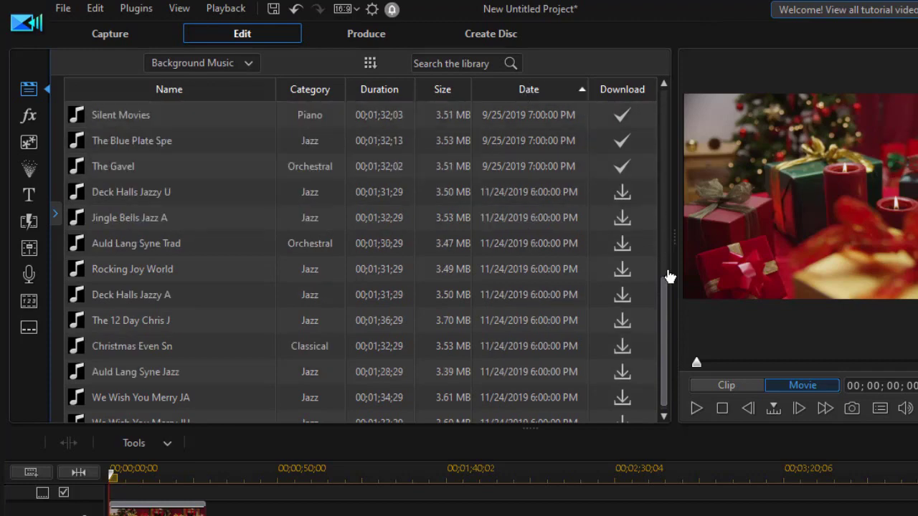
drag(664, 297, 655, 77)
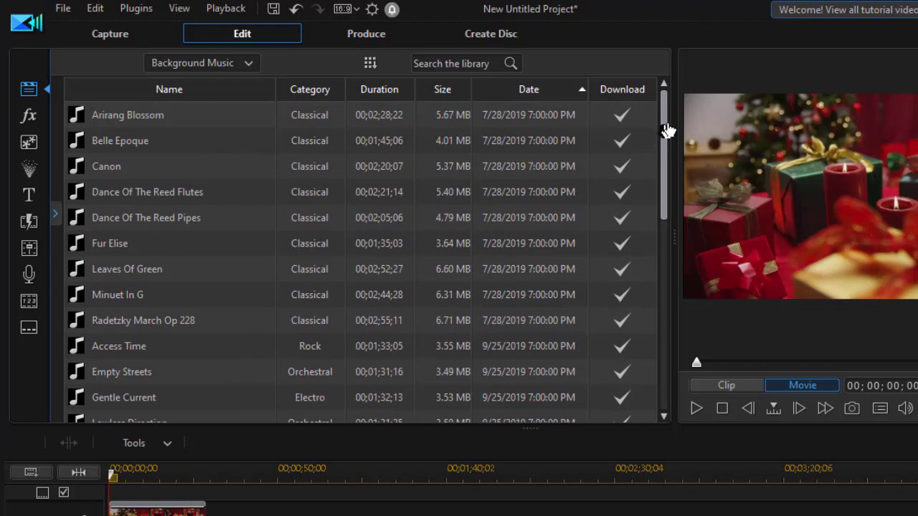
drag(668, 132, 644, 407)
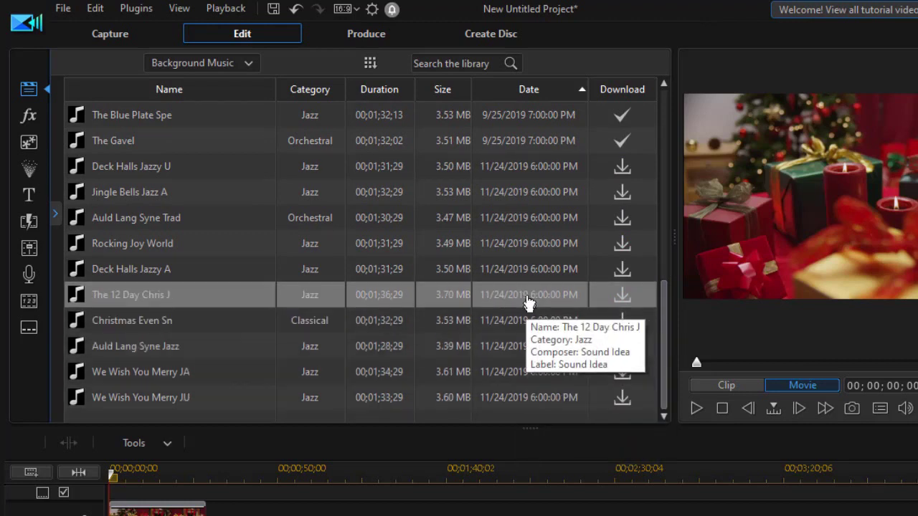
Preview Deck Halls Jazzy A, then download it so its duration shows 00;01;31;19.
click(518, 273)
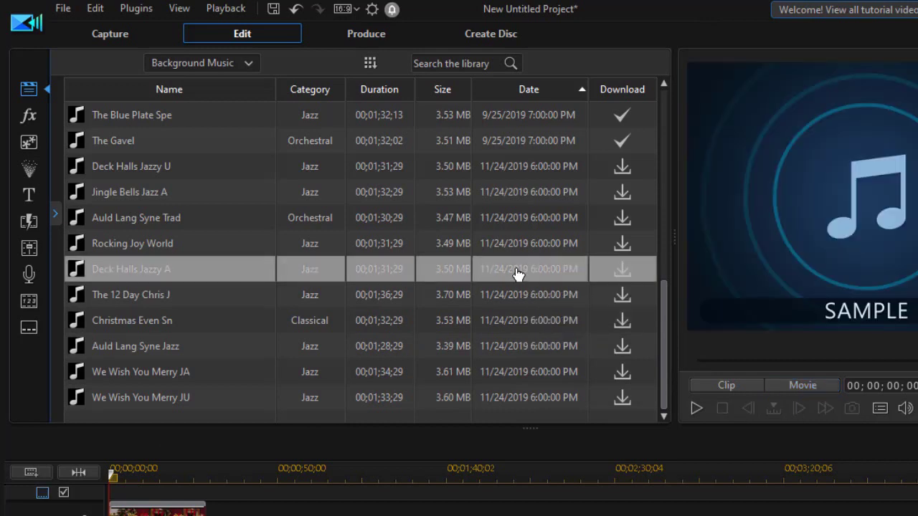
click(697, 408)
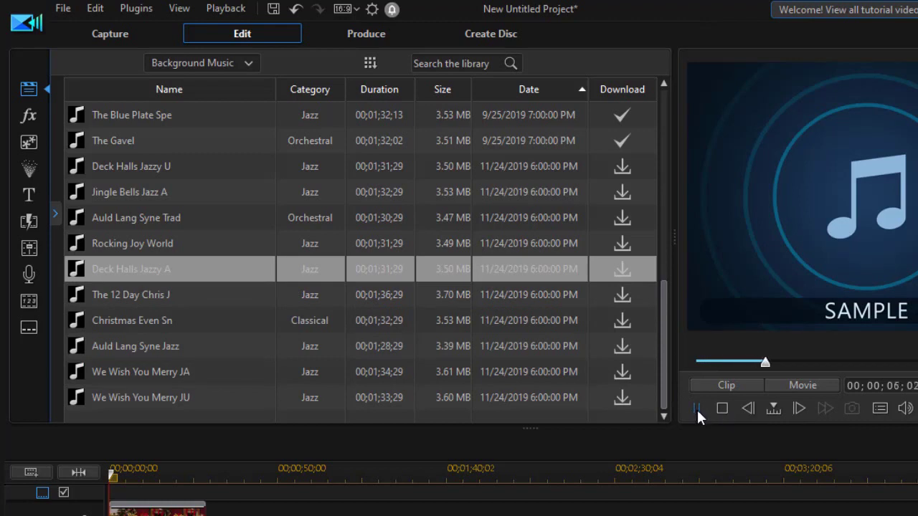
click(697, 410)
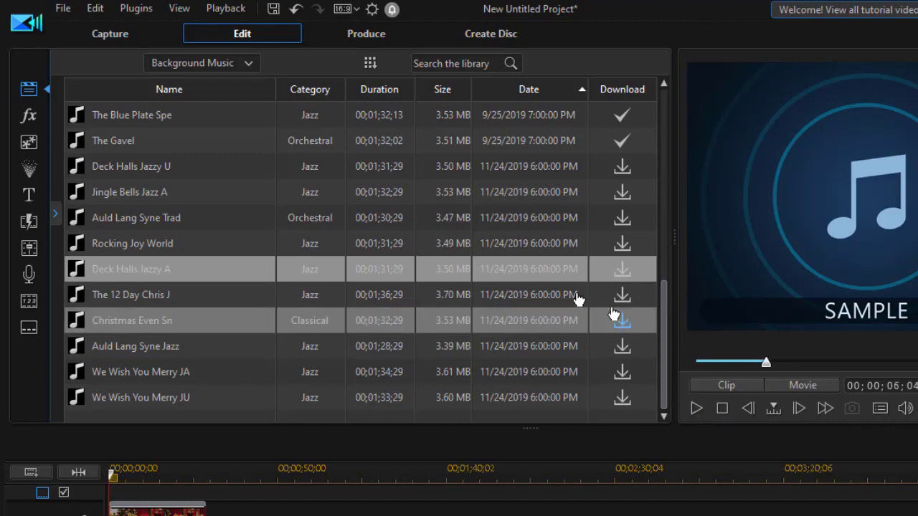
click(622, 271)
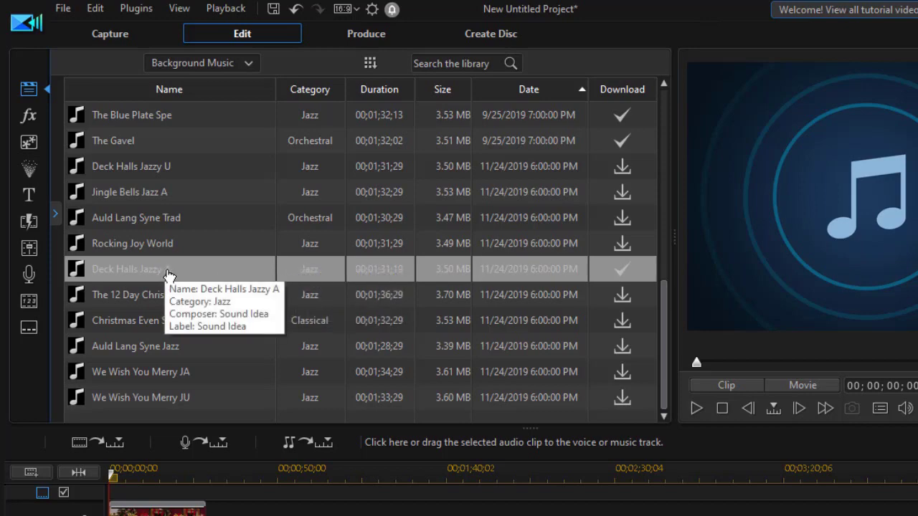
Place Deck Halls Jazzy A on the music track at 00;00;00;00 and widen the preview window.
drag(168, 270, 197, 515)
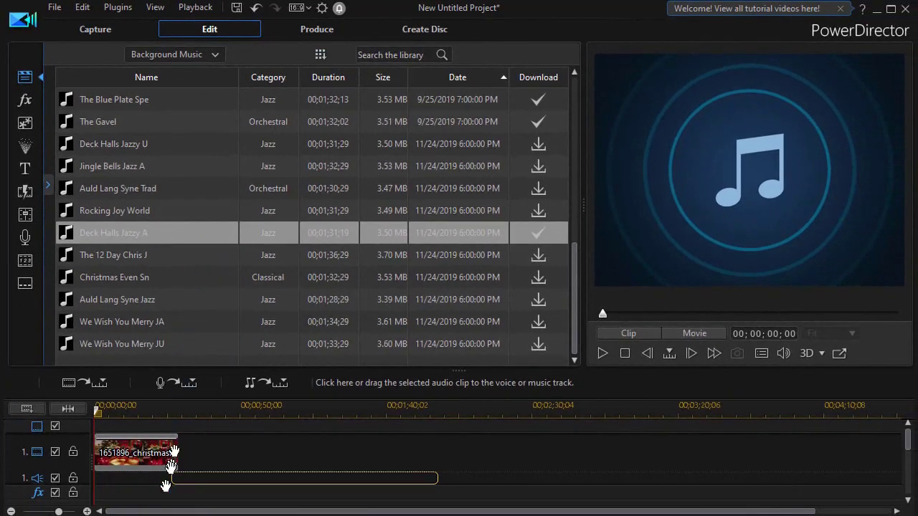
drag(165, 486, 100, 490)
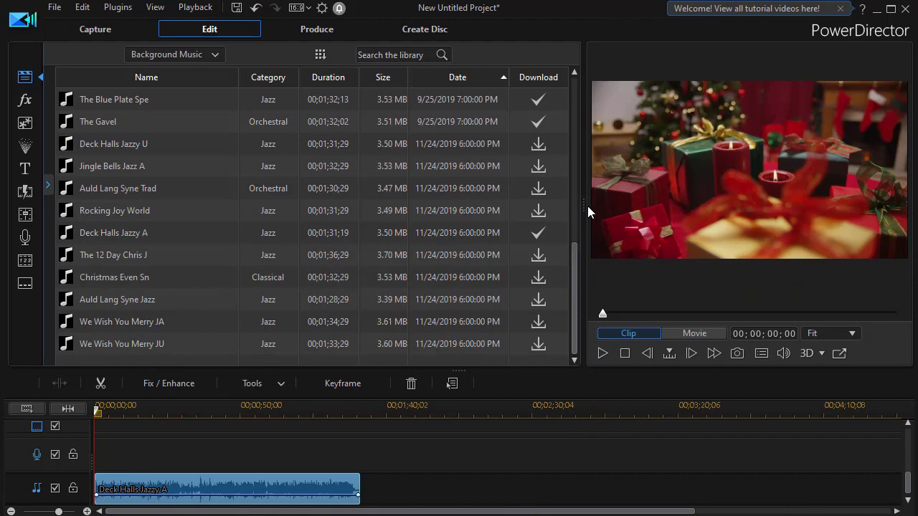
drag(584, 206, 143, 302)
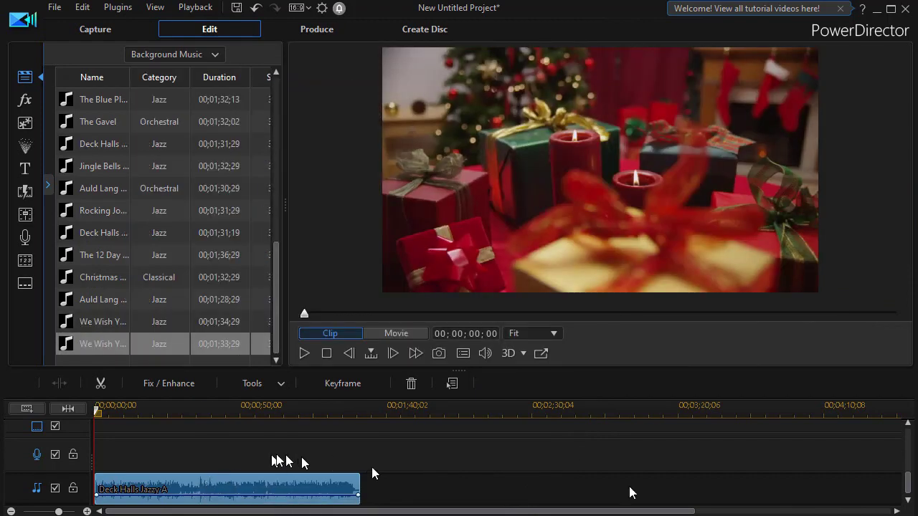
drag(903, 478, 907, 433)
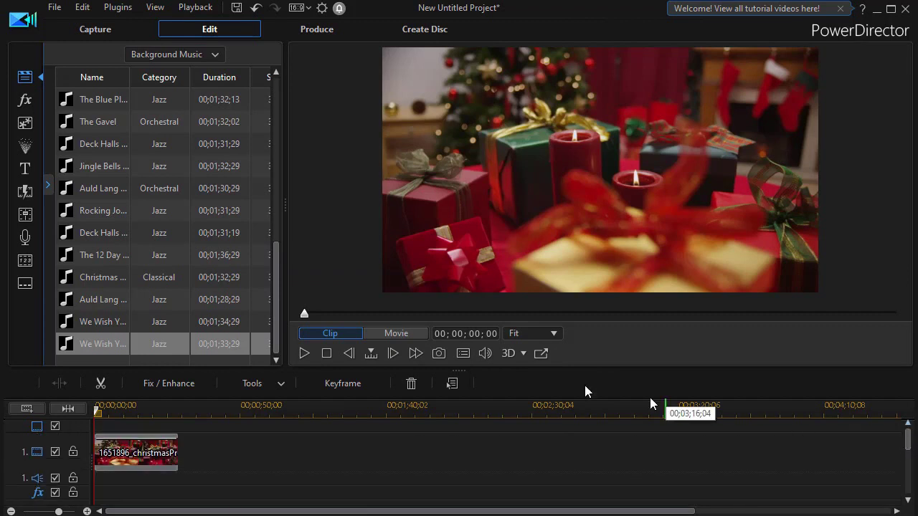
click(305, 353)
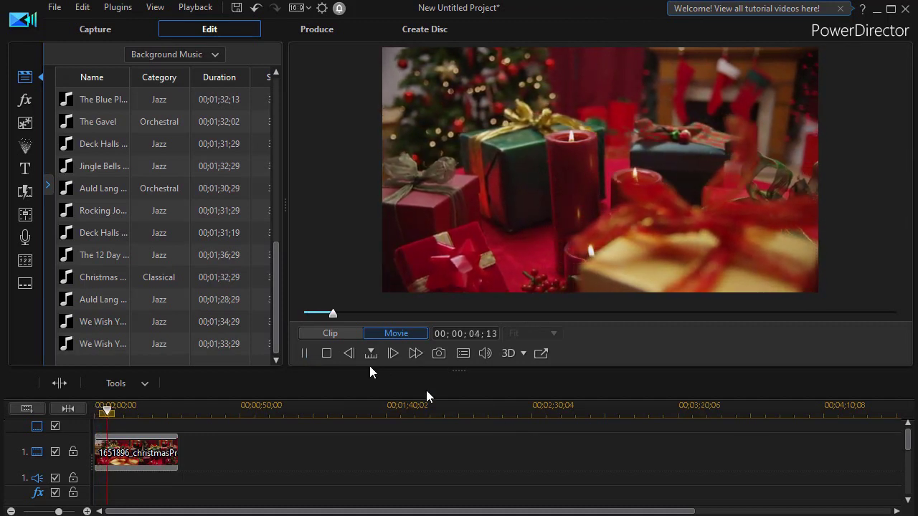
click(305, 353)
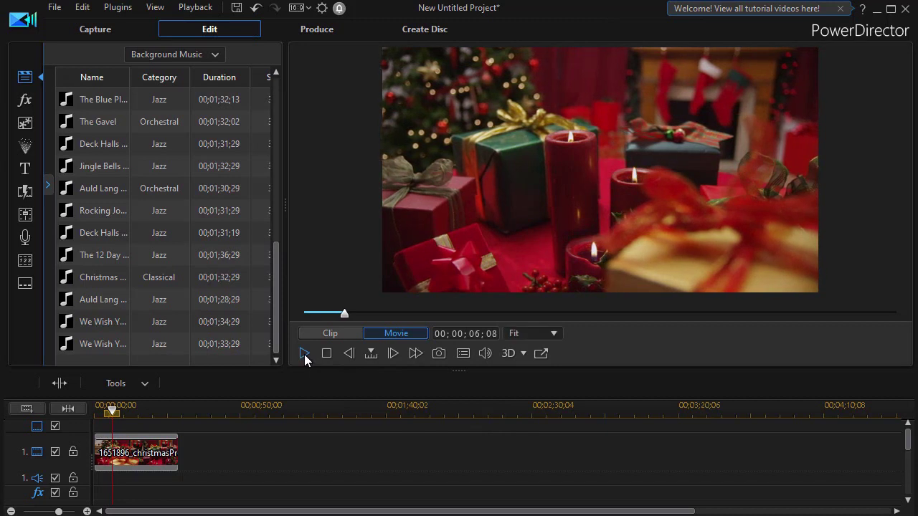